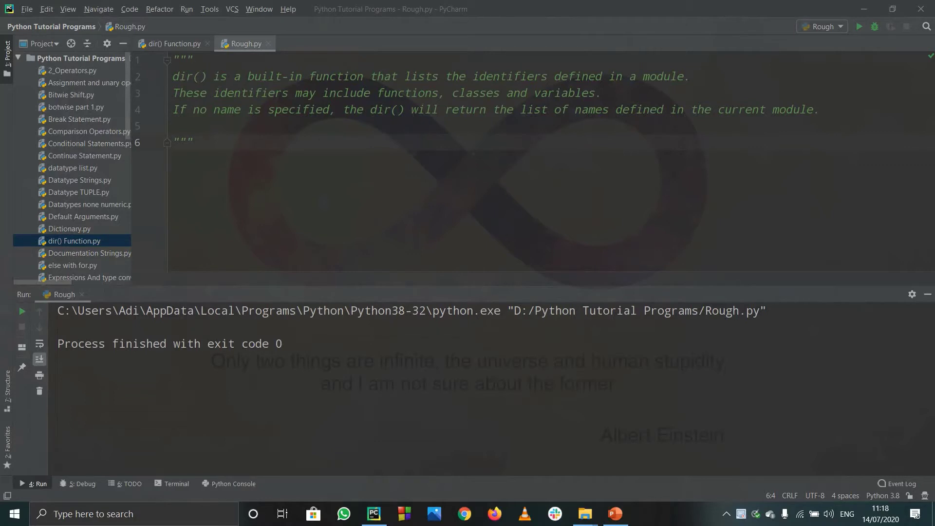
Step: Write print(dir()) on line 1 of dir() Function.py, removing the extra closing parenthesis
left_click(173, 47)
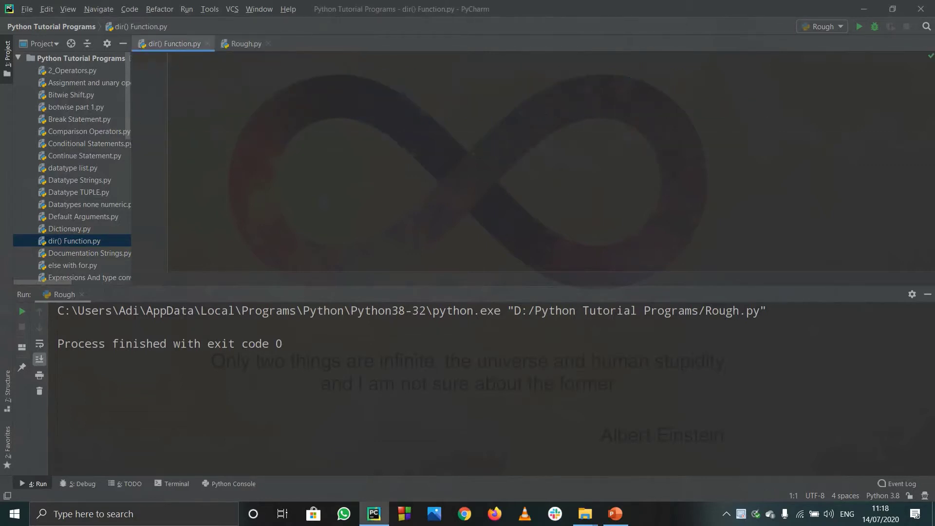
type("dir(")
key("ctrl+shift+F10")
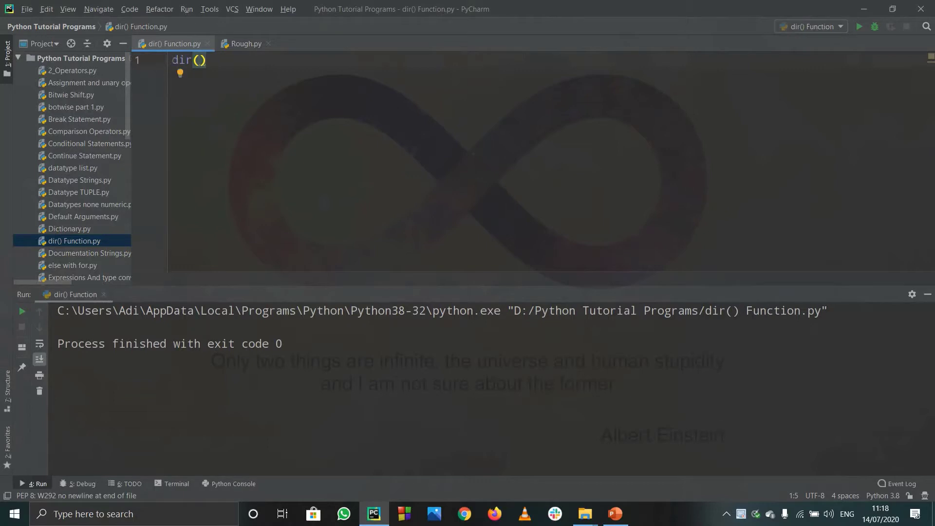
key("Home")
type("prin")
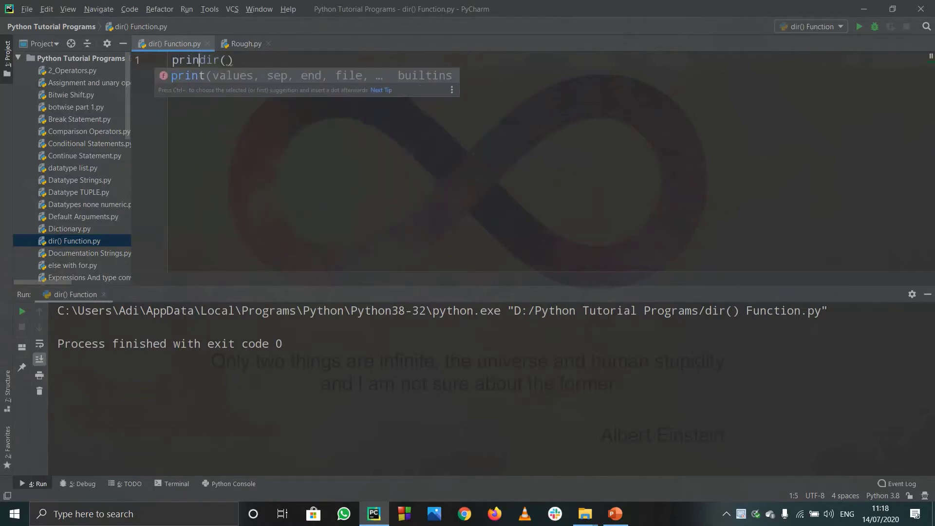
type("t(")
key("Delete")
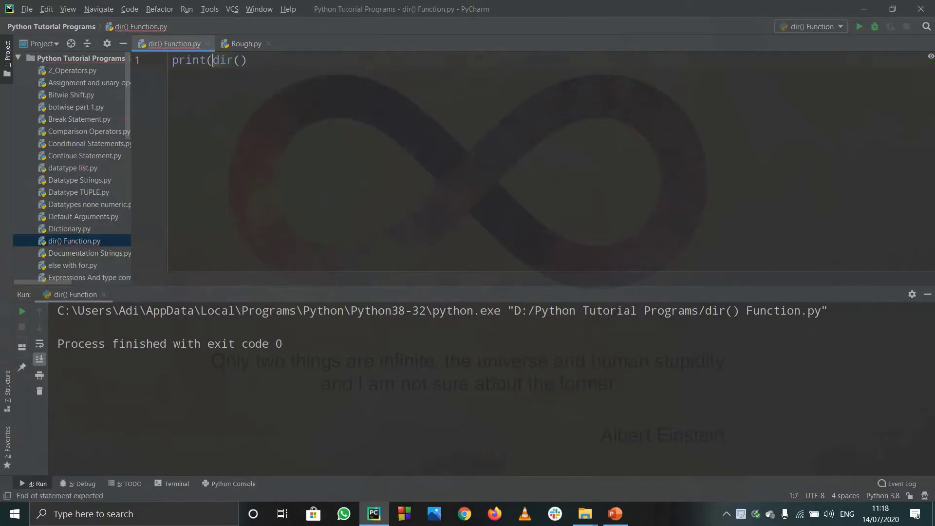
key("Right")
key("Right")
key("Right")
key("End")
type(")")
Step: Run the file, highlight the printed default-name list, then select the print(dir()) line
key("shift+F10")
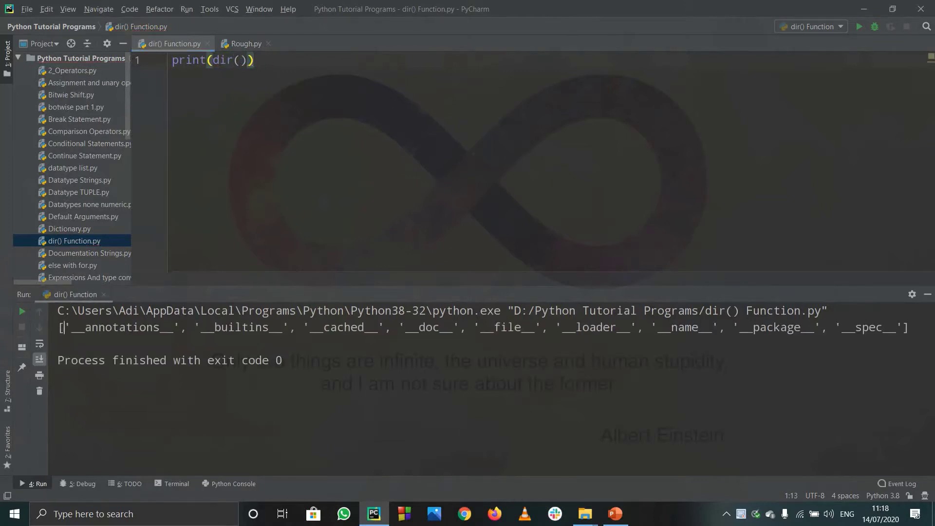
left_click_drag(64, 328, 904, 327)
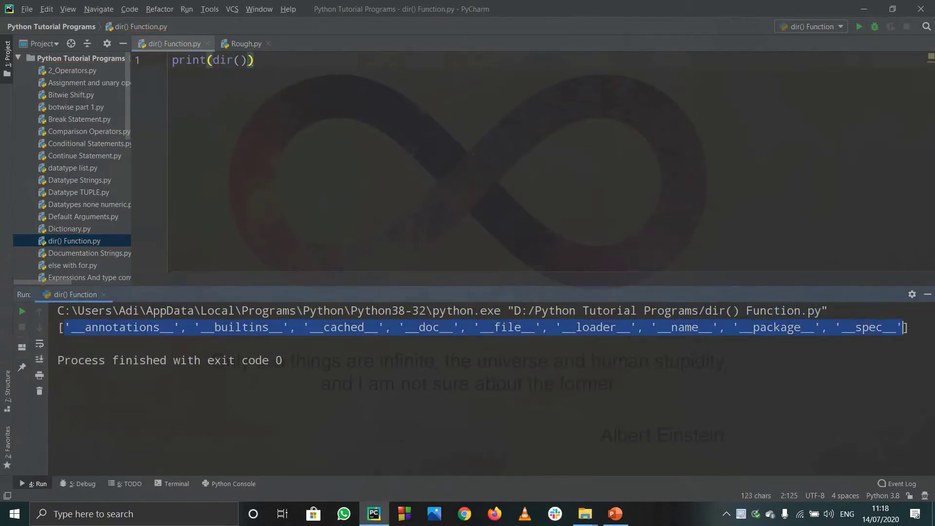
key("ctrl+End")
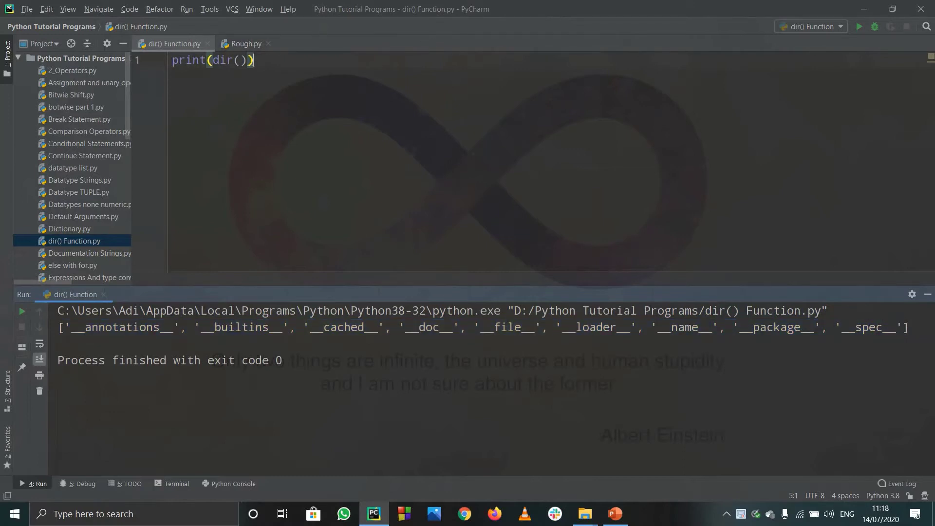
key("Escape")
key("Home")
key("shift+End")
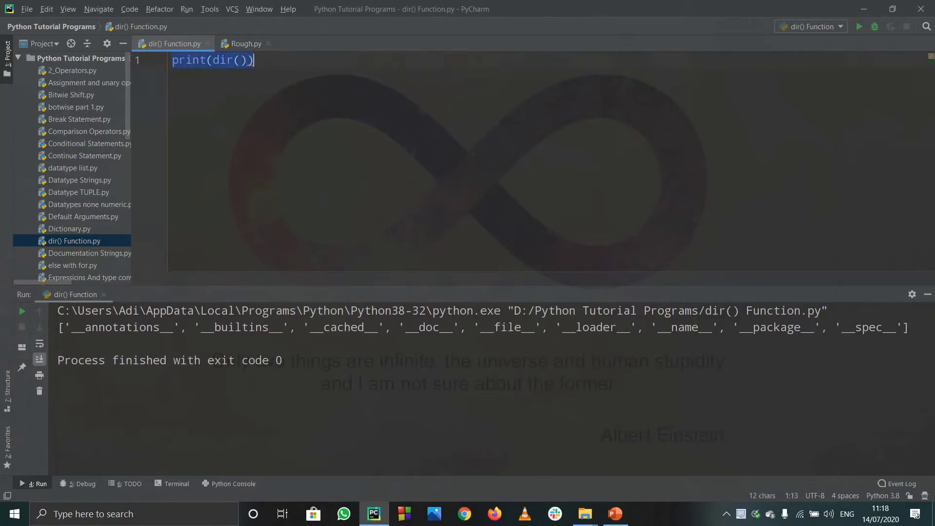
Step: Add a = 34 and l = [34,4, 56,566] above print(dir())
left_click(169, 63)
key("Return")
key("Return")
key("Up")
type("a = 34")
key("Return")
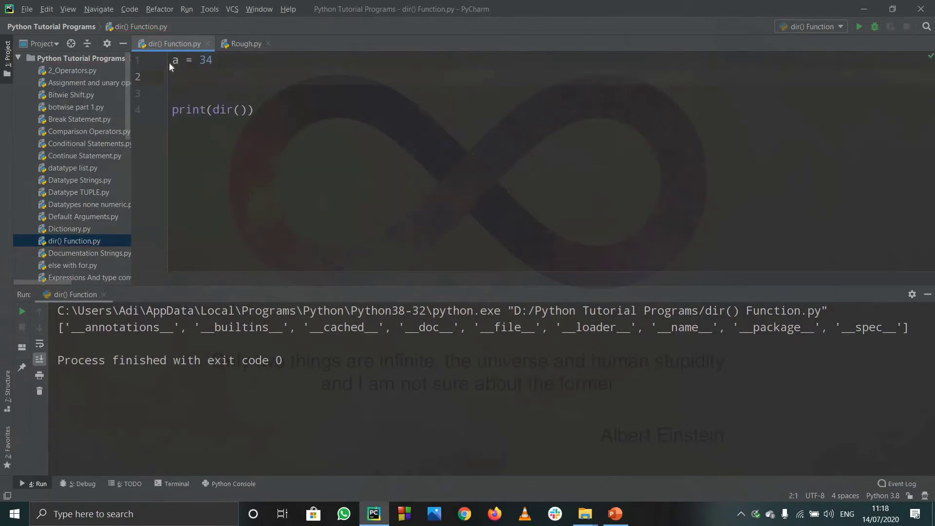
type("l =  ")
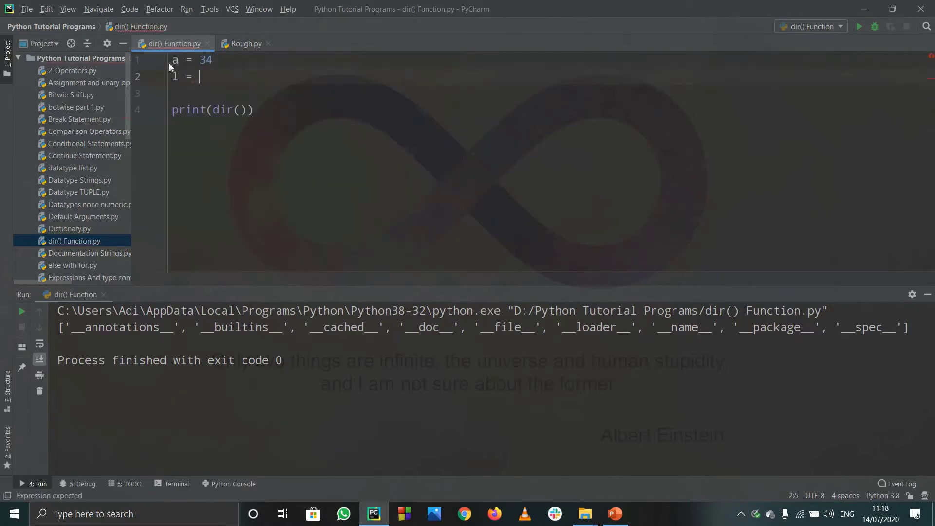
type("[34,4 56,566")
key("Down")
key("Down")
key("End")
Step: Add the missing comma to list l, rerun, and highlight 'a', 'l' in the output
key("shift+F10")
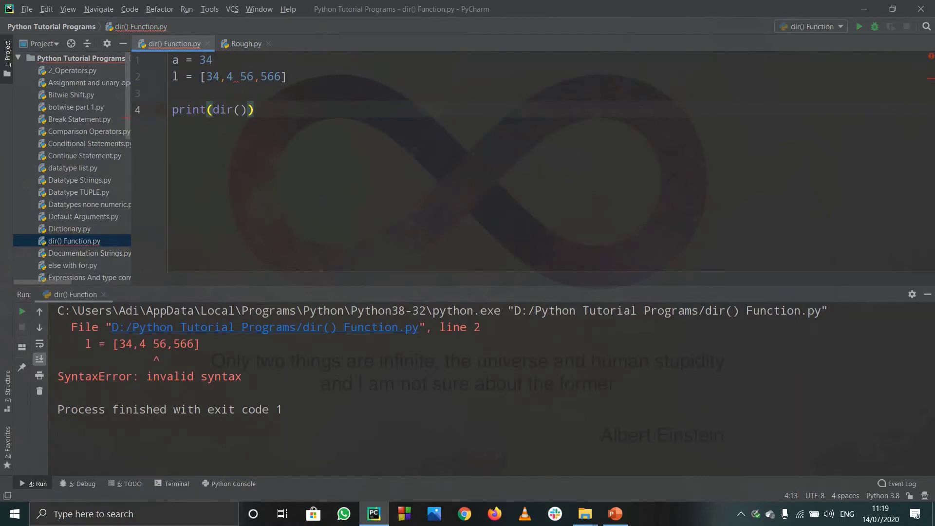
left_click(205, 110)
left_click(232, 77)
type(",")
key("shift+F10")
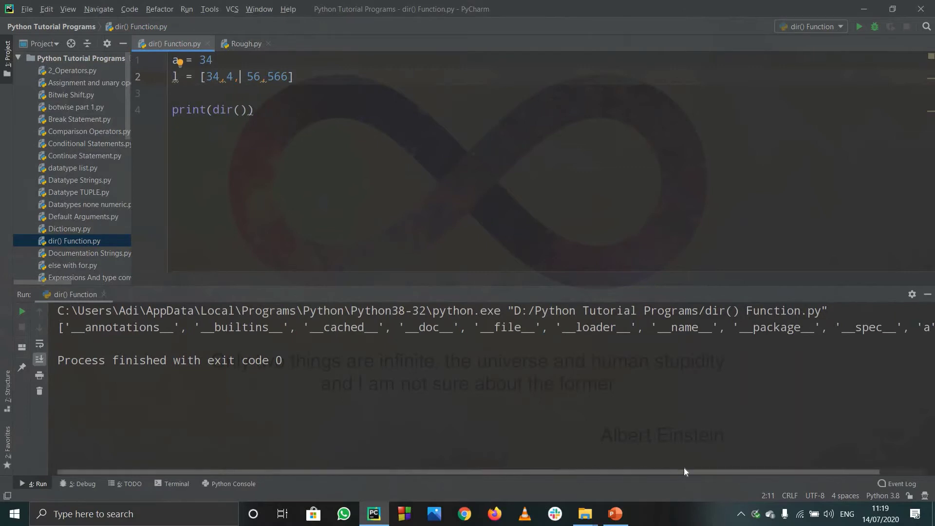
left_click_drag(684, 472, 733, 472)
left_click_drag(867, 327, 913, 327)
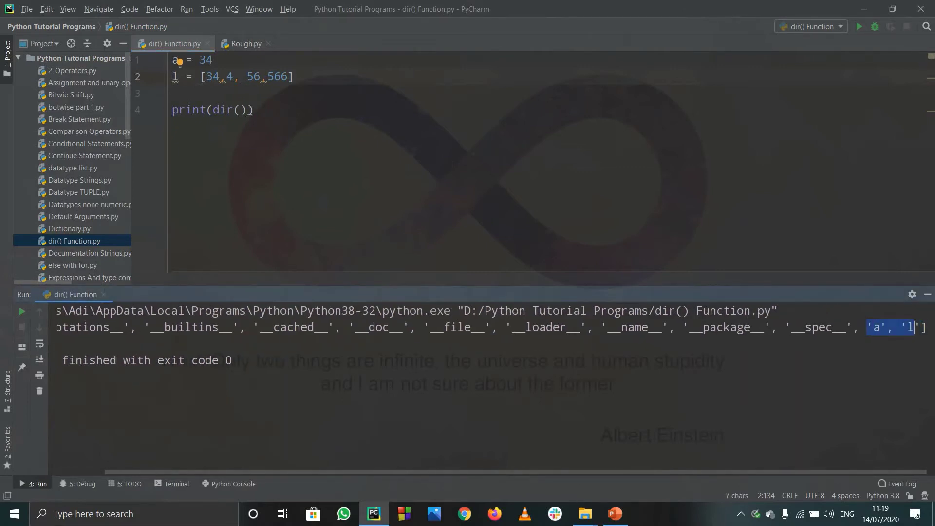
left_click_drag(254, 109, 246, 110)
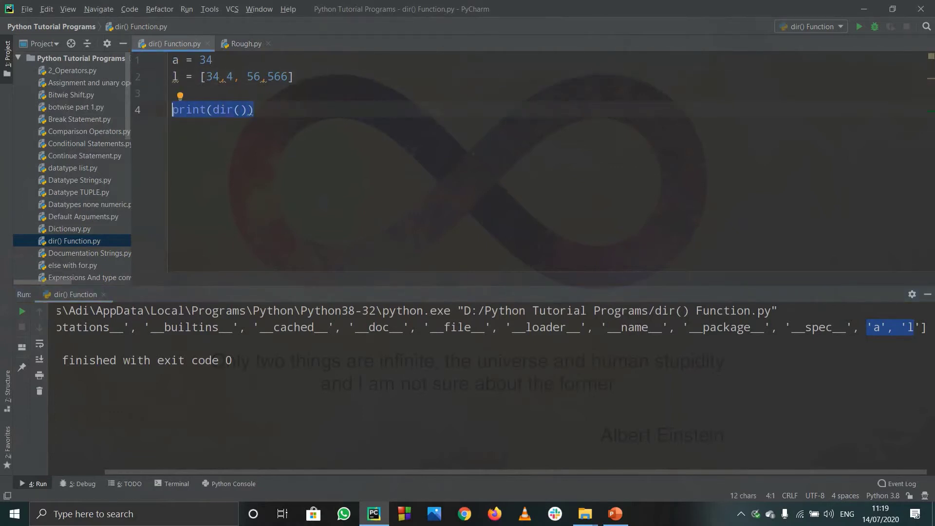
Step: Copy print(dir()) to a new first line and run the script with both calls
key("ctrl+c")
key("ctrl+Home")
key("Return")
key("Up")
key("ctrl+v")
key("shift+F10")
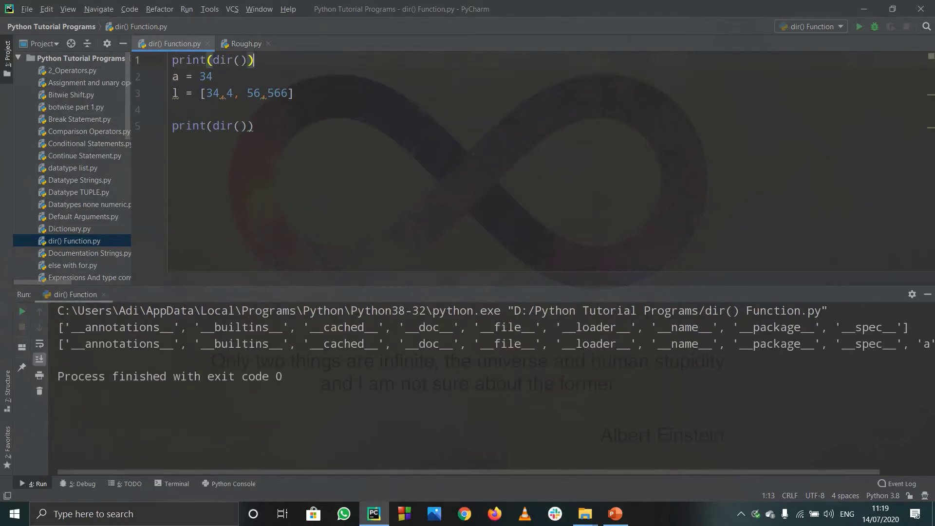
Step: View the print() docs, then highlight 'a', 'l' ending the second output list
key("ctrl+q")
key("Escape")
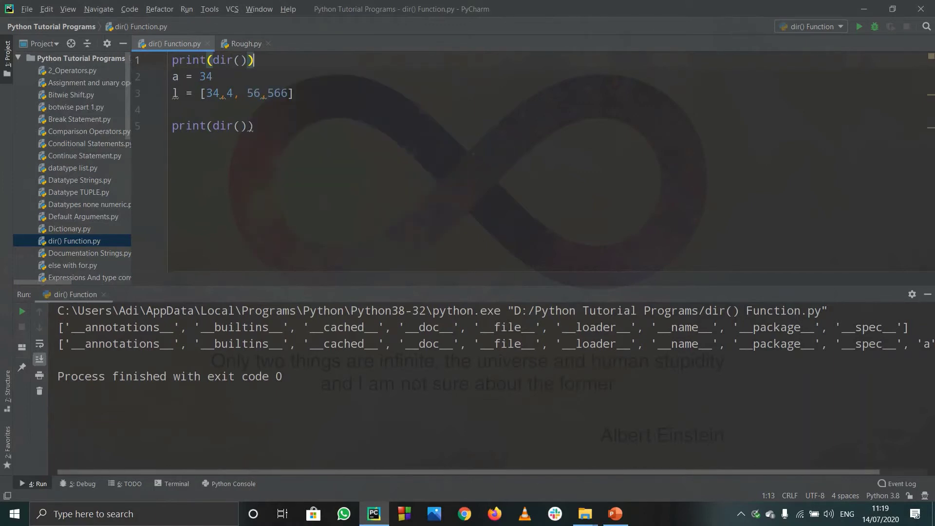
scroll(334, 472, "right", 3)
left_click_drag(858, 327, 52, 328)
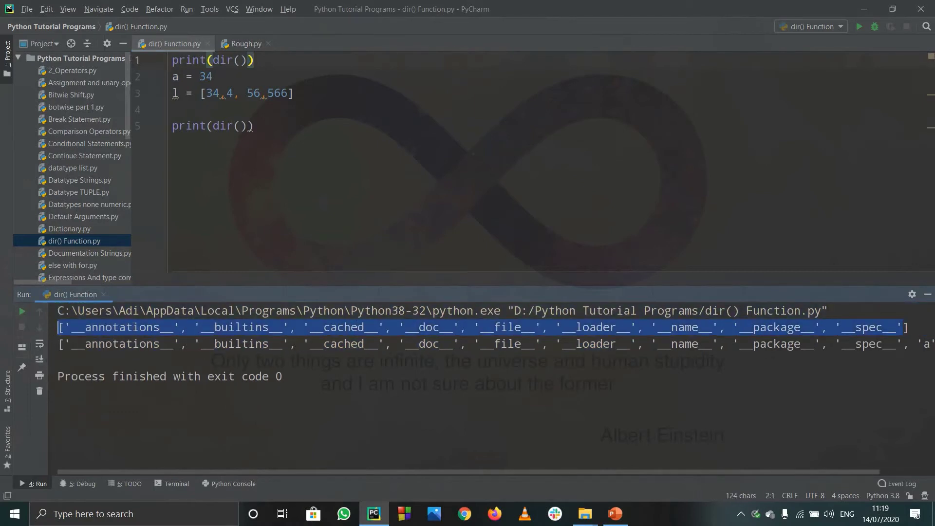
left_click_drag(172, 126, 254, 126)
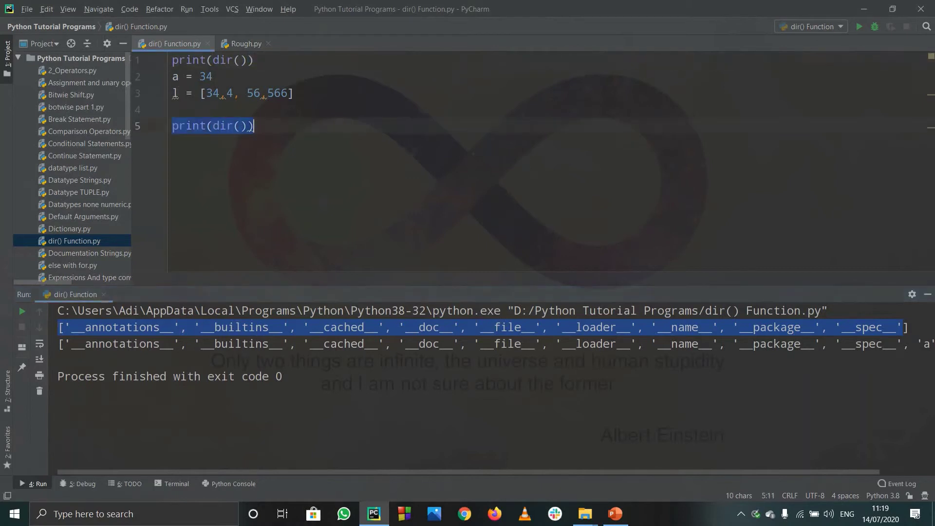
key("Escape")
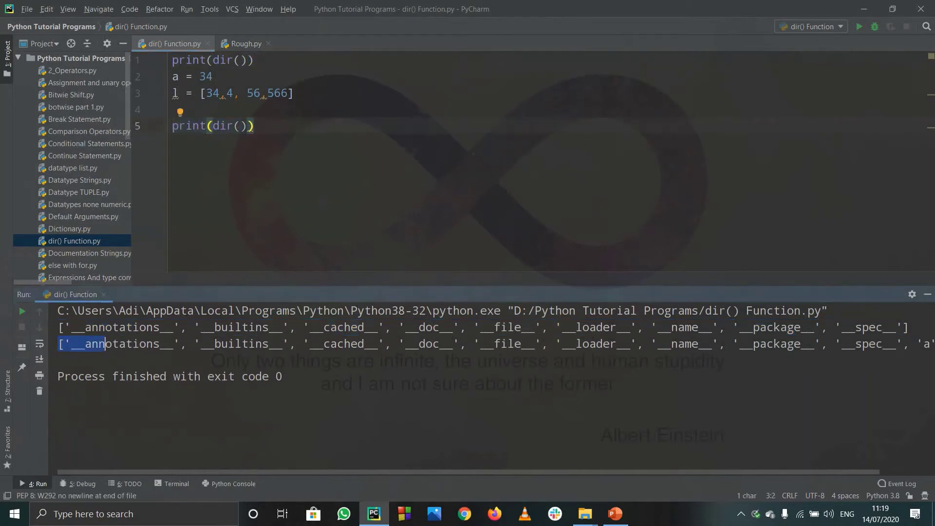
mouse_move(106, 343)
left_mouse_down()
mouse_move(683, 327)
mouse_move(903, 343)
left_mouse_up()
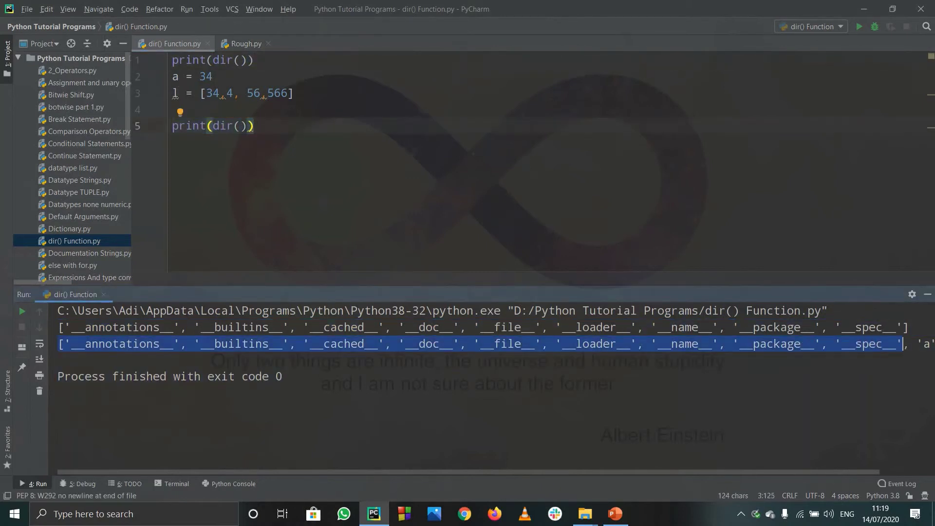
scroll(783, 477, "right", 2)
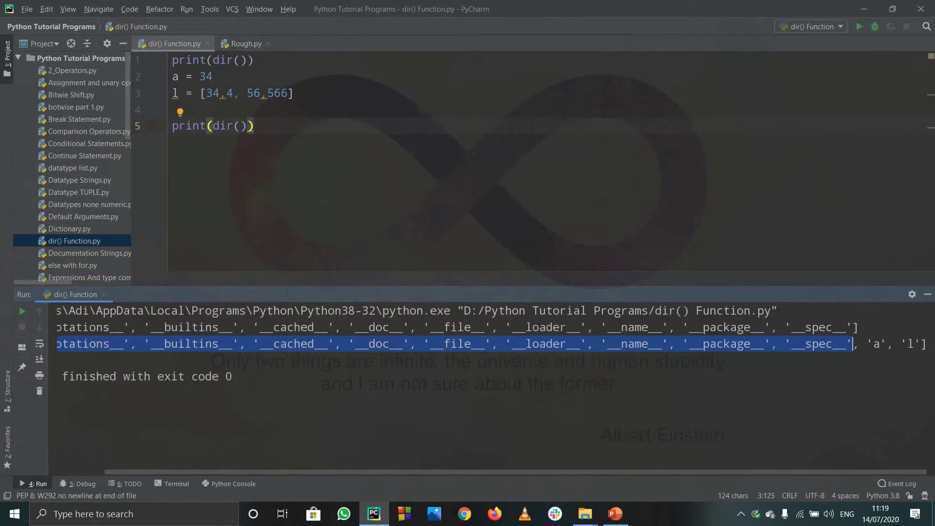
left_click_drag(873, 343, 915, 344)
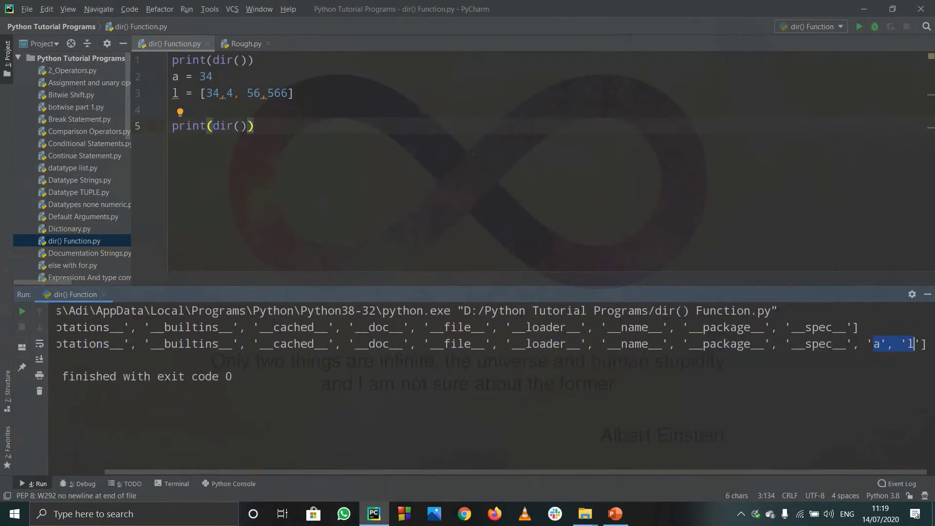
Step: Replace all the code with print(dir(math)) and run it, getting a NameError
key("ctrl+a")
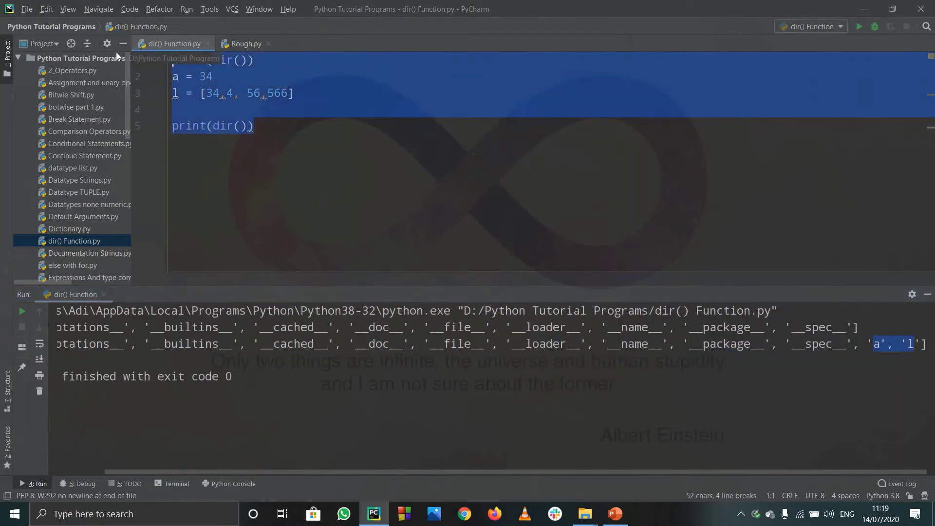
key("Delete")
type("dir")
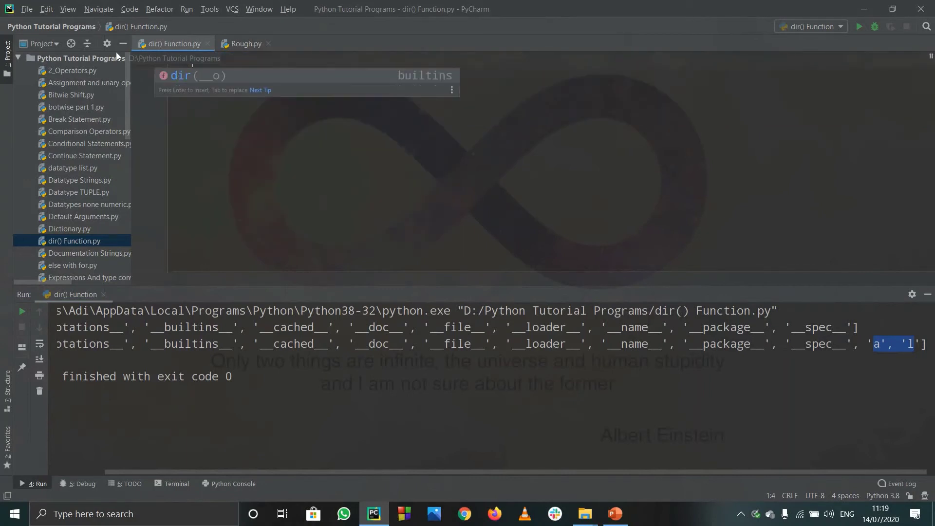
key("BackSpace")
key("BackSpace")
key("BackSpace")
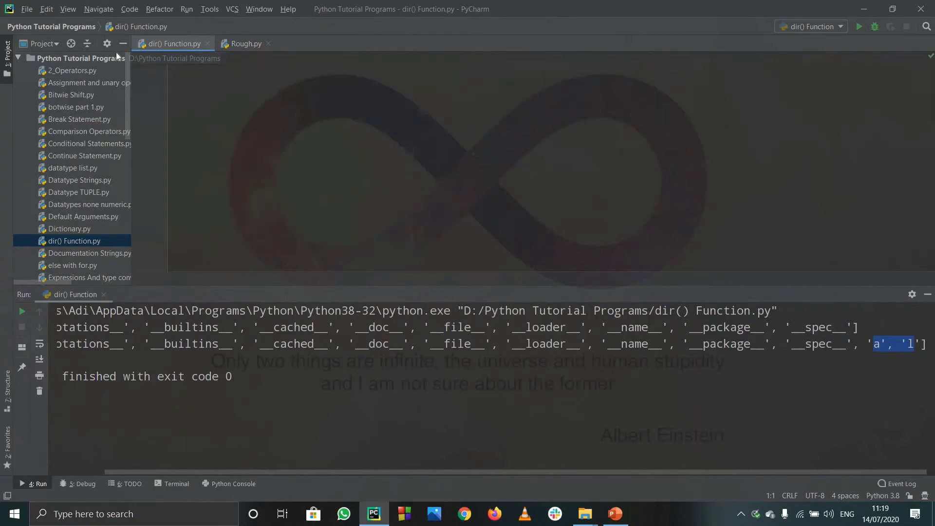
type("print(")
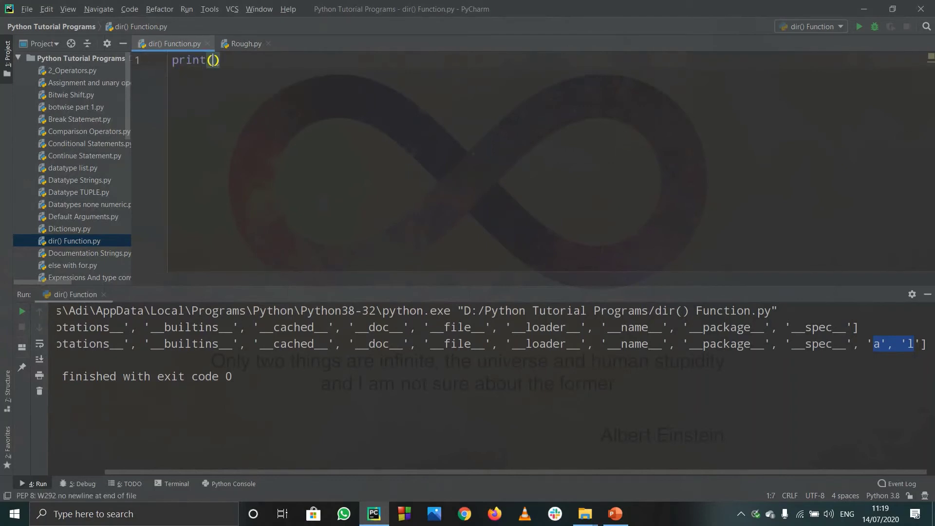
type("dir(")
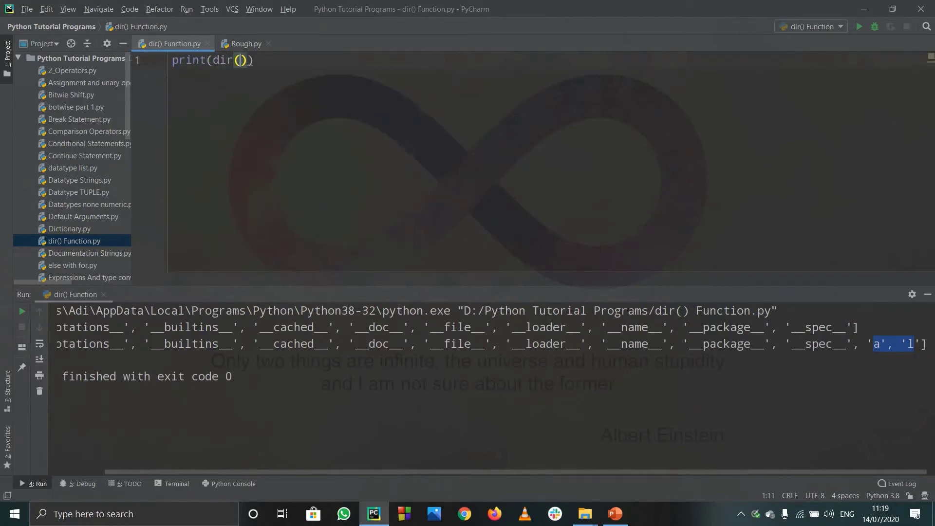
type("math")
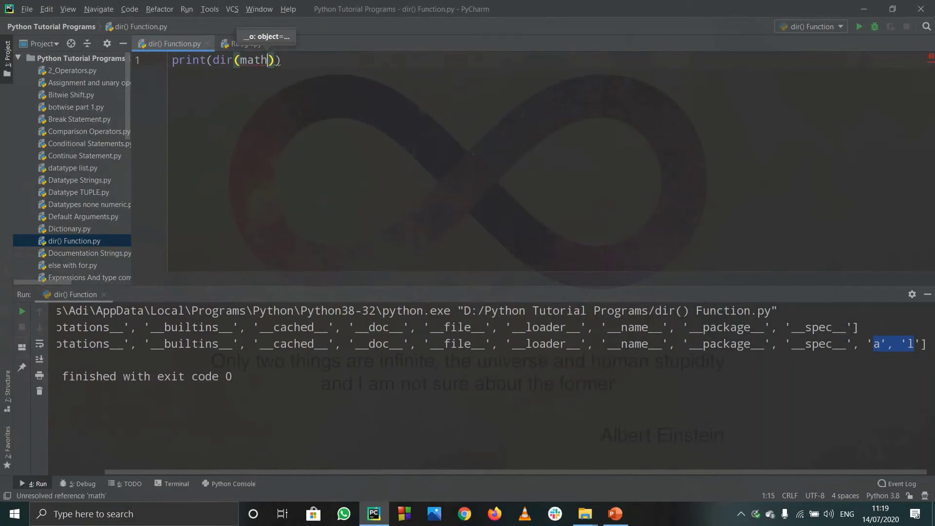
key("shift+F10")
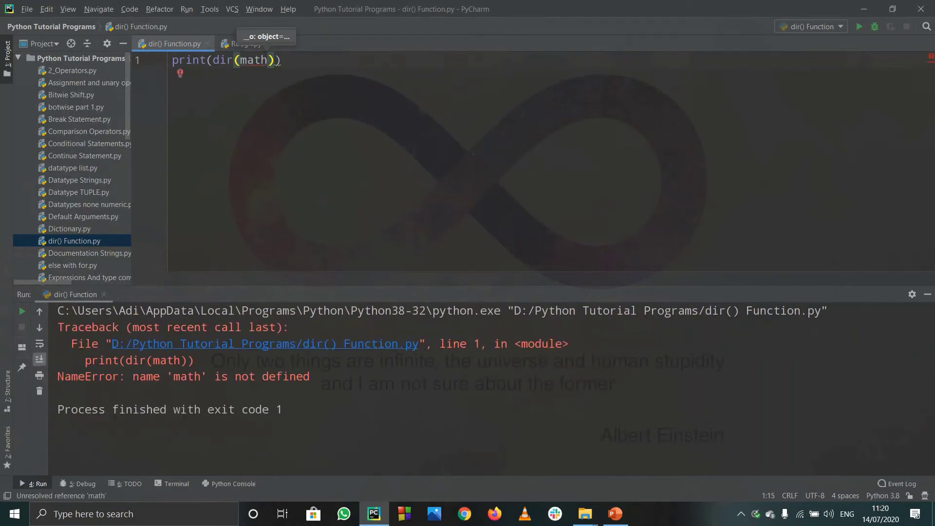
Step: Add import math on line 1, rerun, and mark the double-underscore names in the output
key("End")
key("Home")
key("Return")
key("Up")
type("imp")
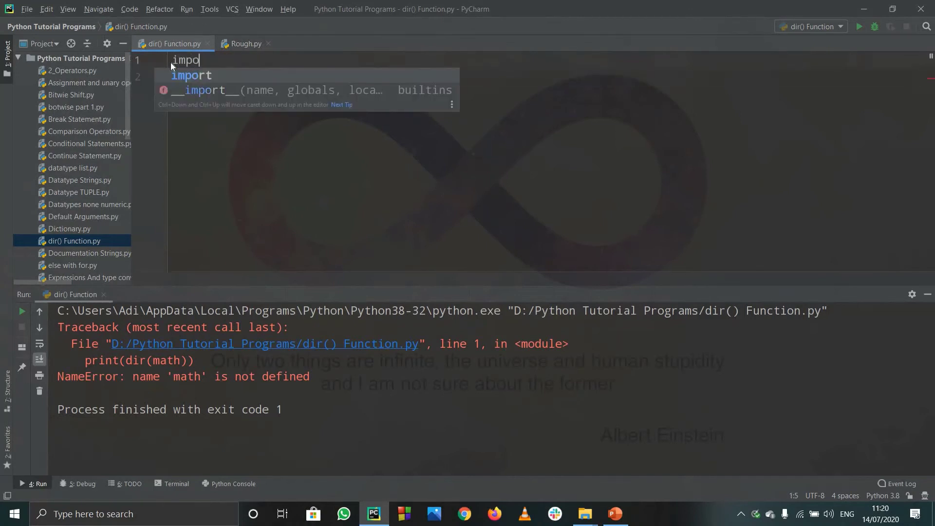
type("ort math")
key("shift+F10")
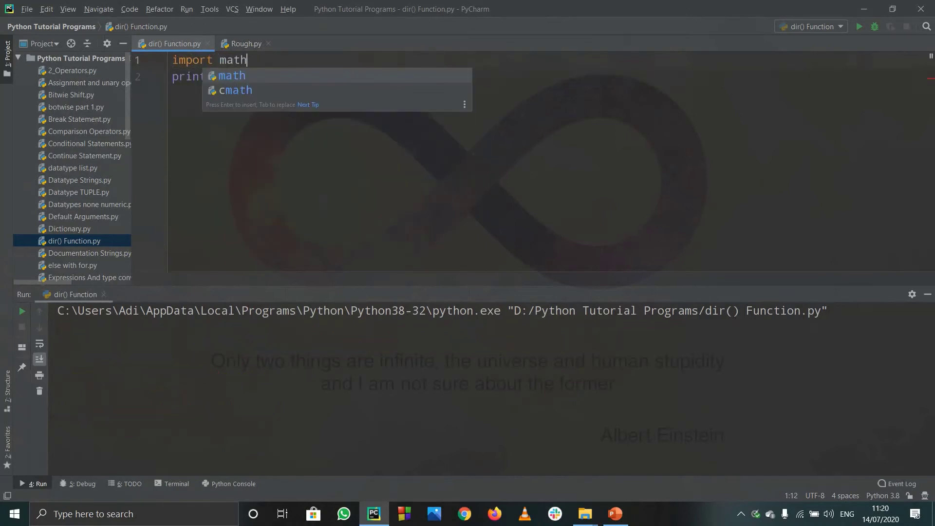
left_click(261, 77)
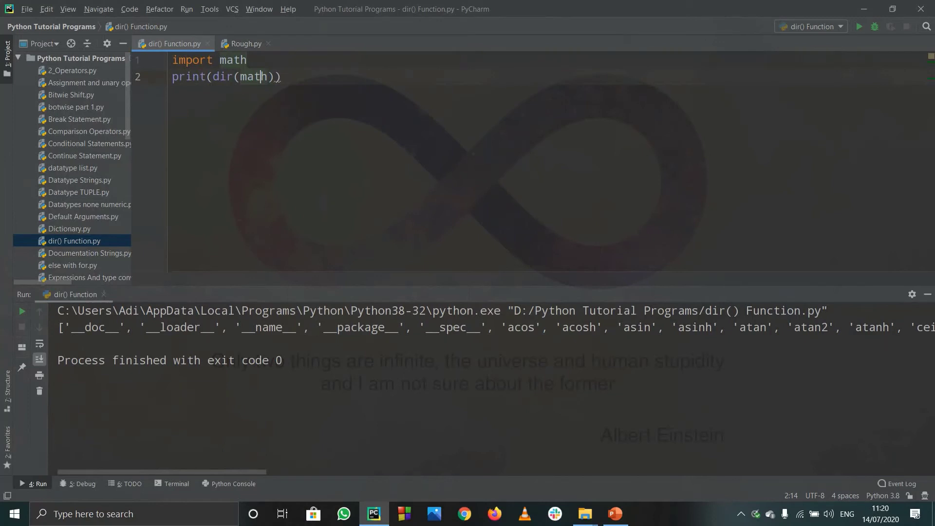
left_click_drag(204, 471, 279, 472)
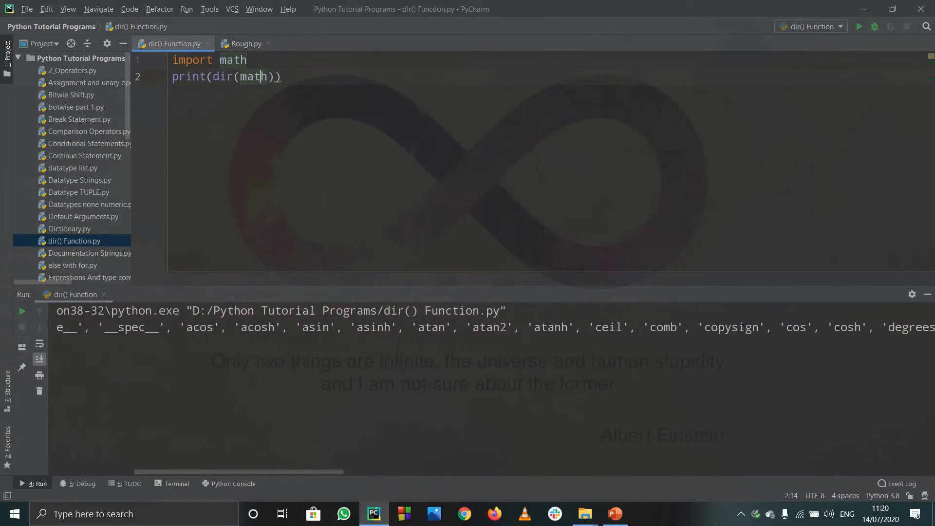
left_click_drag(168, 328, 64, 327)
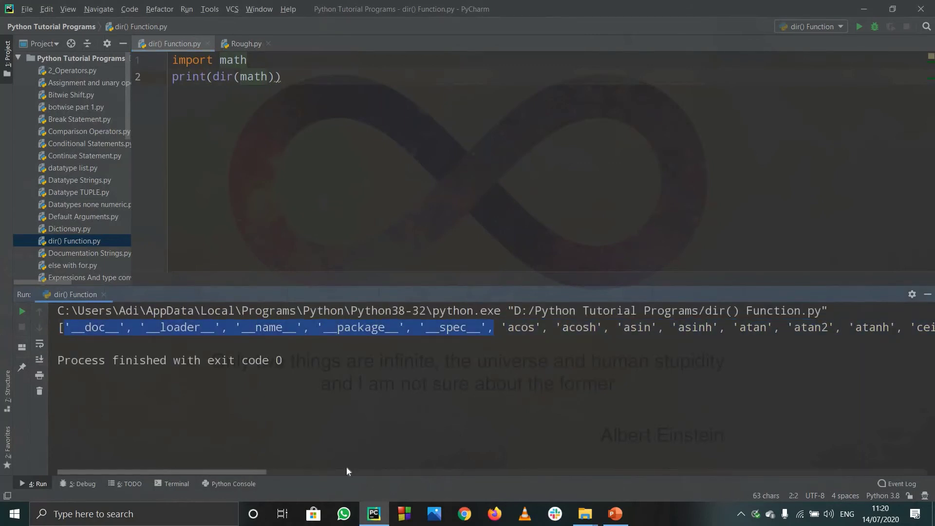
left_click_drag(240, 474, 357, 473)
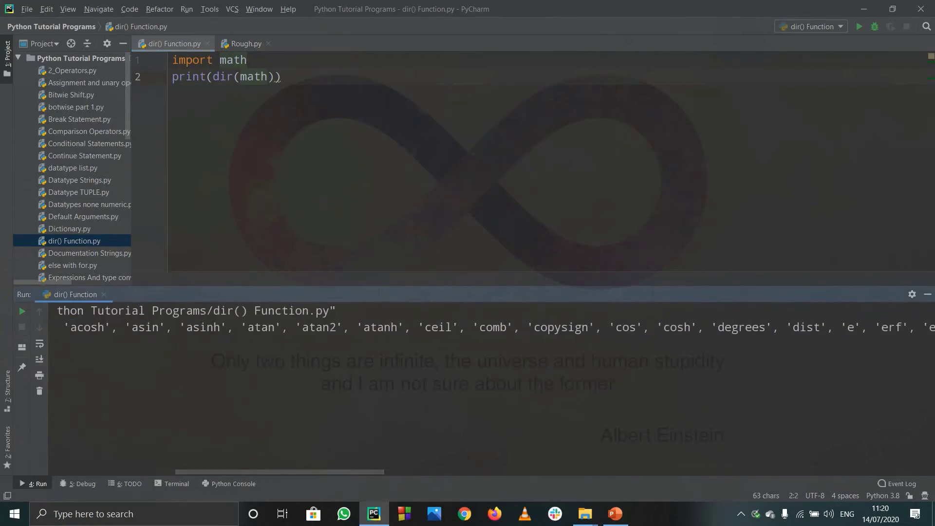
left_click_drag(339, 472, 842, 472)
Step: Add import sys on line 2, below import math
left_click(248, 61)
key("Return")
type("imppory")
key("BackSpace")
key("BackSpace")
key("BackSpace")
key("BackSpace")
type("oe")
key("BackSpace")
type("rt")
key("BackSpace")
key("BackSpace")
type("rt ")
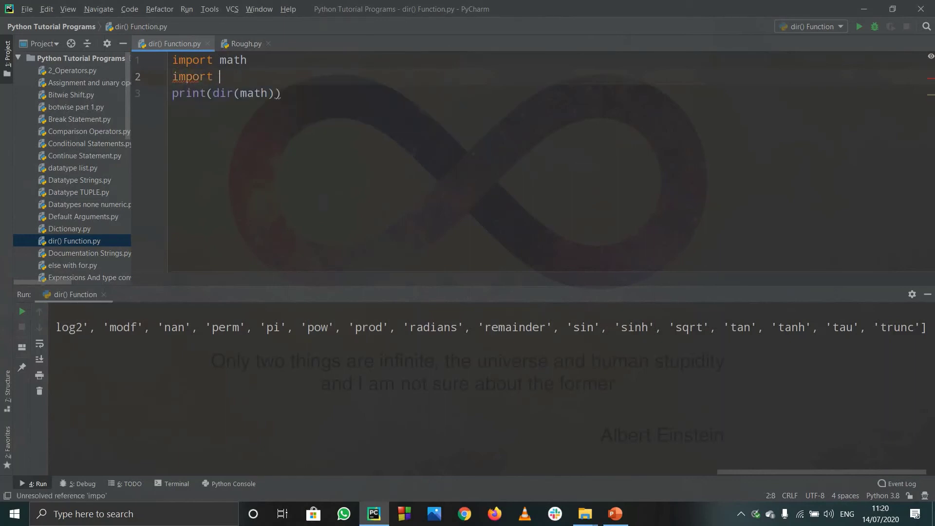
type("sys")
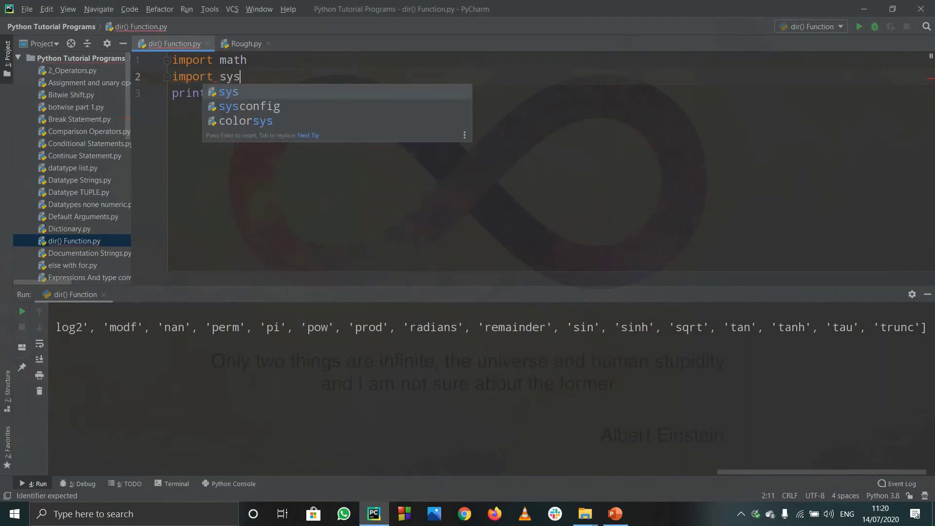
key("Escape")
Step: Add print(dir(sys)) on line 4 and run to print both name lists
key("Down")
key("End")
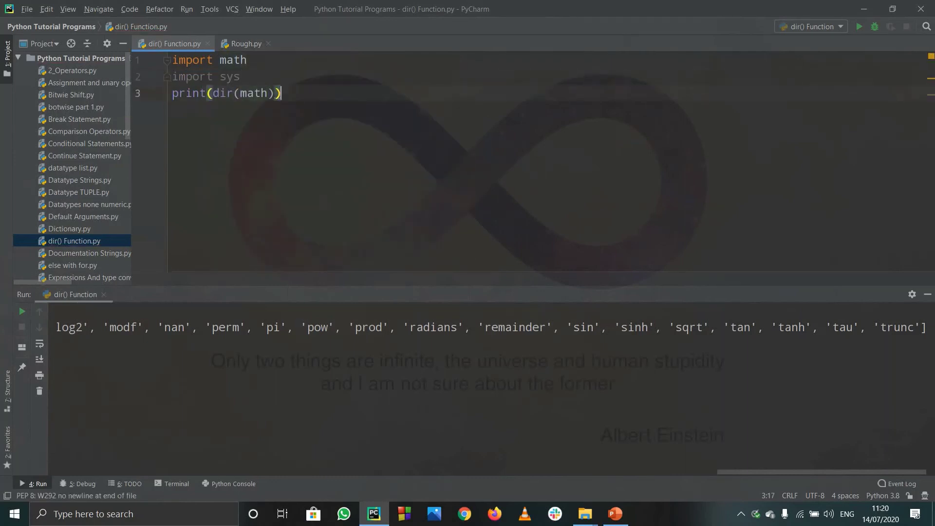
type("print(")
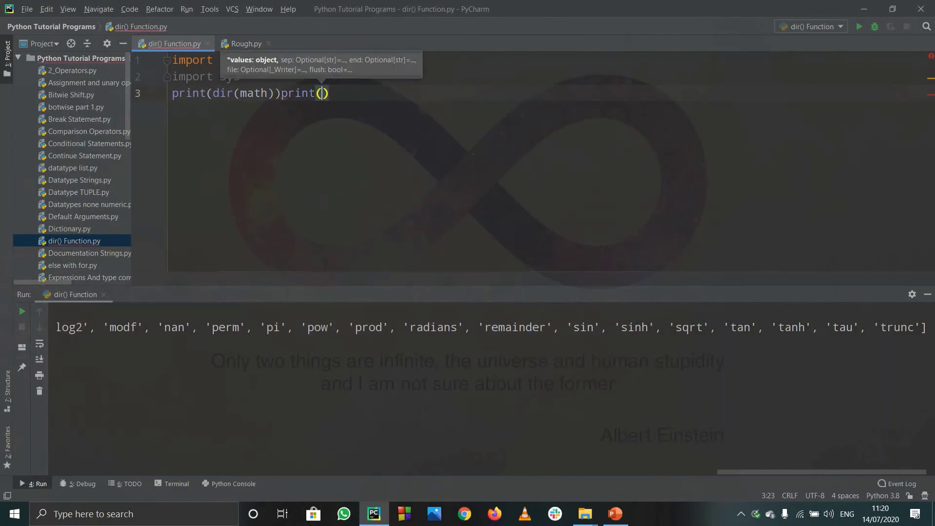
type("sy")
key("BackSpace")
key("BackSpace")
key("BackSpace")
key("BackSpace")
key("BackSpace")
key("BackSpace")
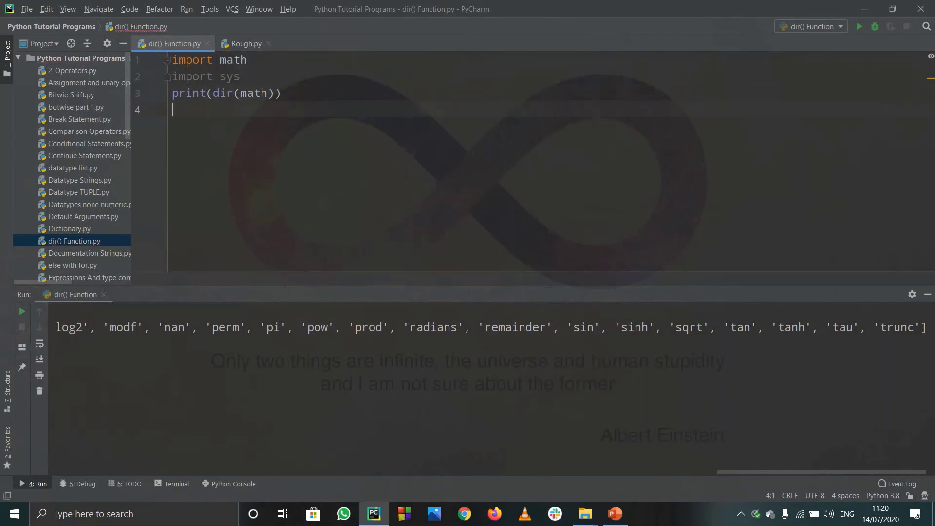
key("Return")
type("print(")
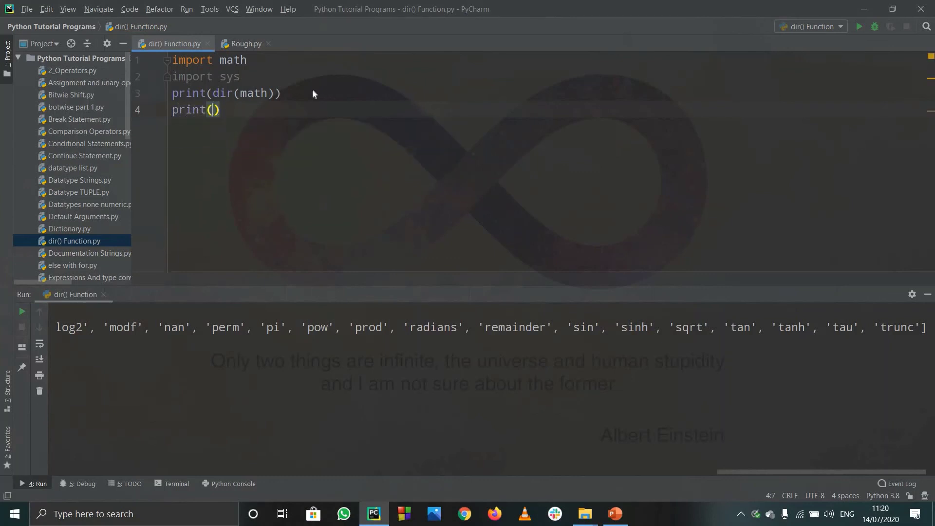
type("dir(")
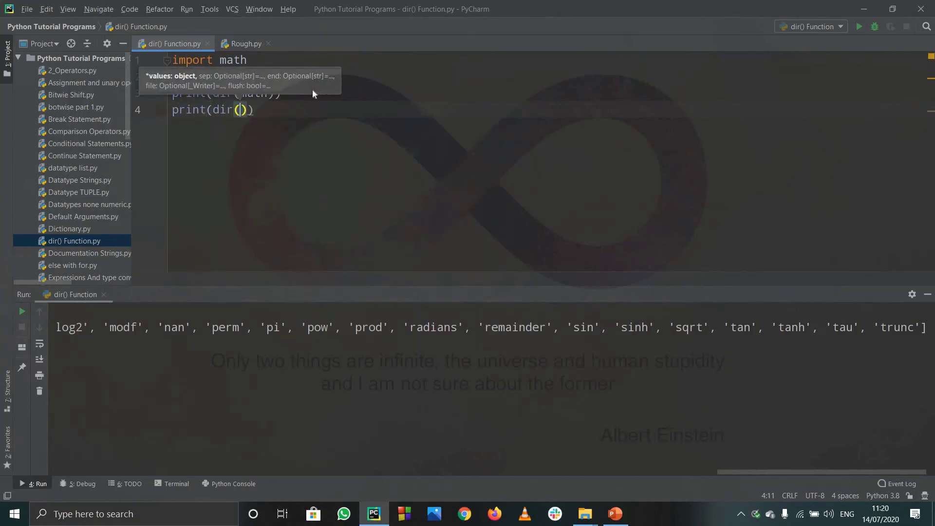
type("sys")
key("shift+F10")
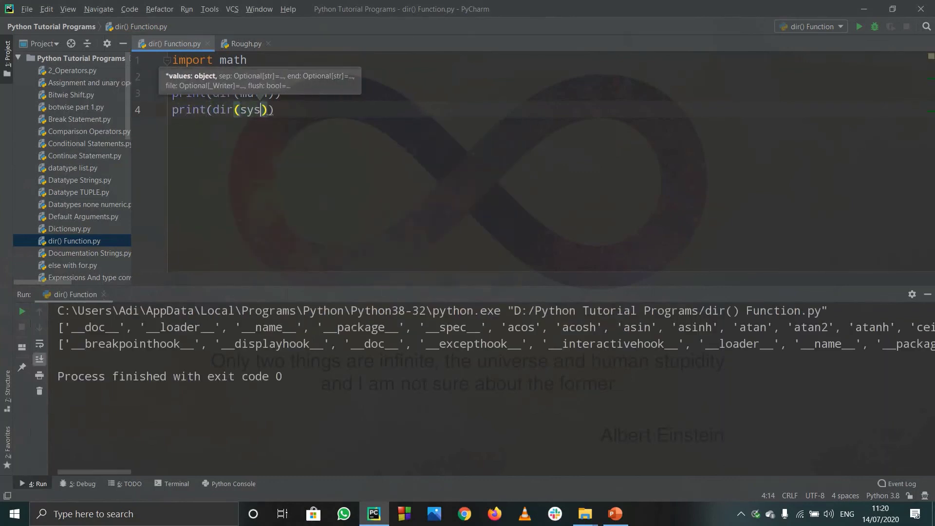
left_click_drag(109, 472, 655, 471)
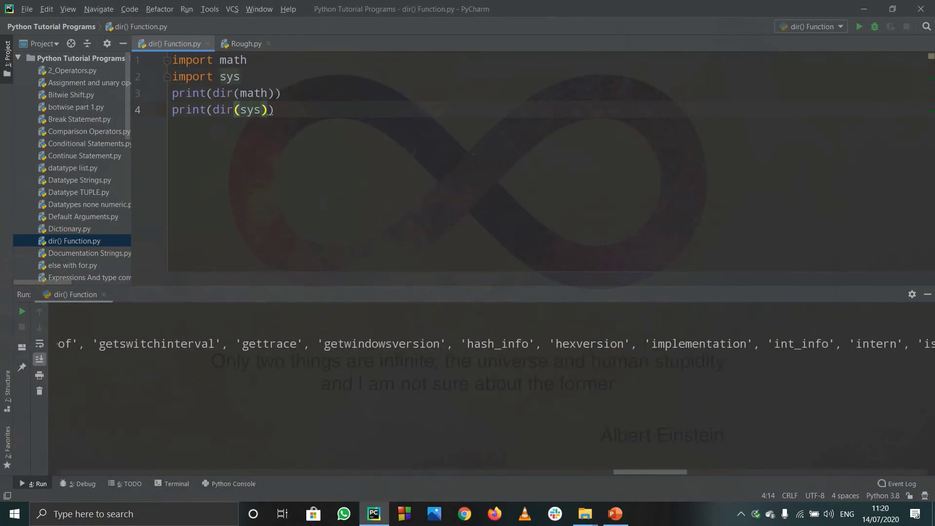